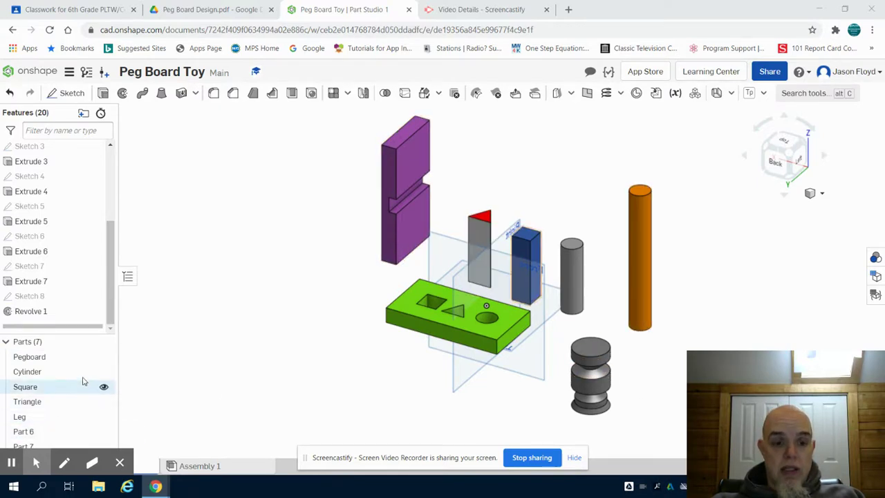
- Hide Pegboard, Cylinder, Square, Triangle, Leg and Part 6 so only the peg remains
{"action": "left_click", "coordinate": [104, 356]}
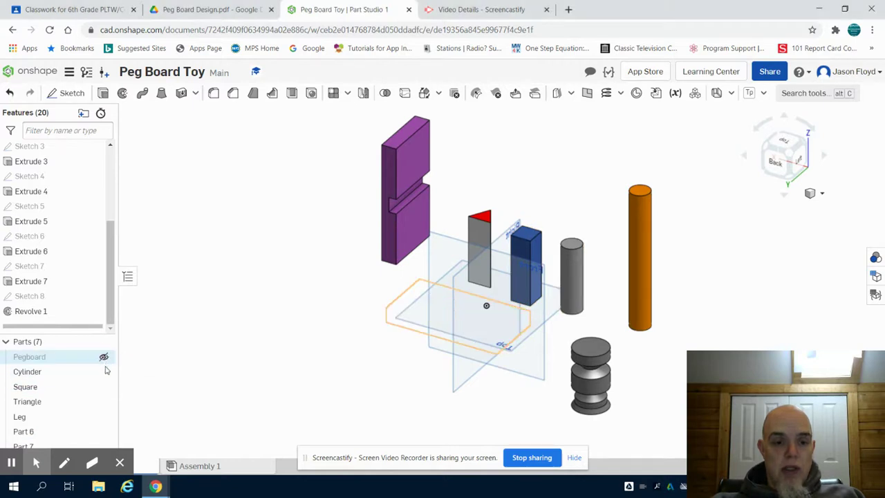
{"action": "left_click", "coordinate": [104, 372]}
{"action": "left_click", "coordinate": [104, 386]}
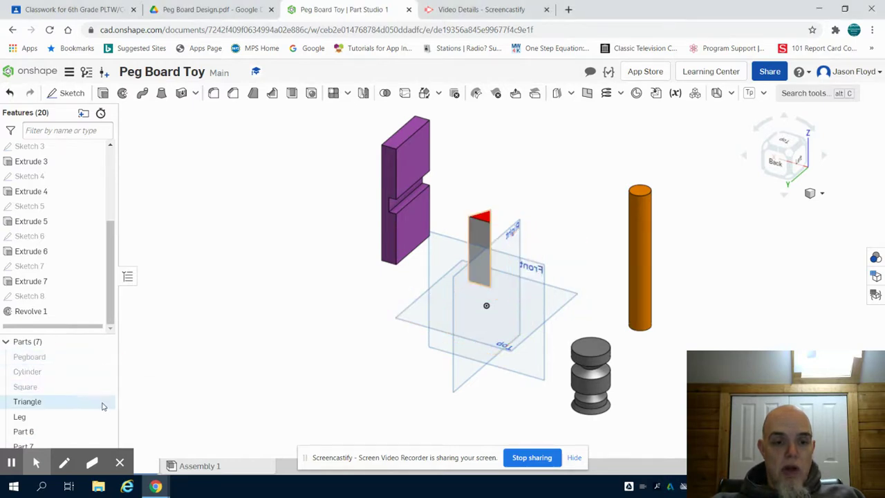
{"action": "left_click", "coordinate": [104, 401]}
{"action": "left_click", "coordinate": [104, 418]}
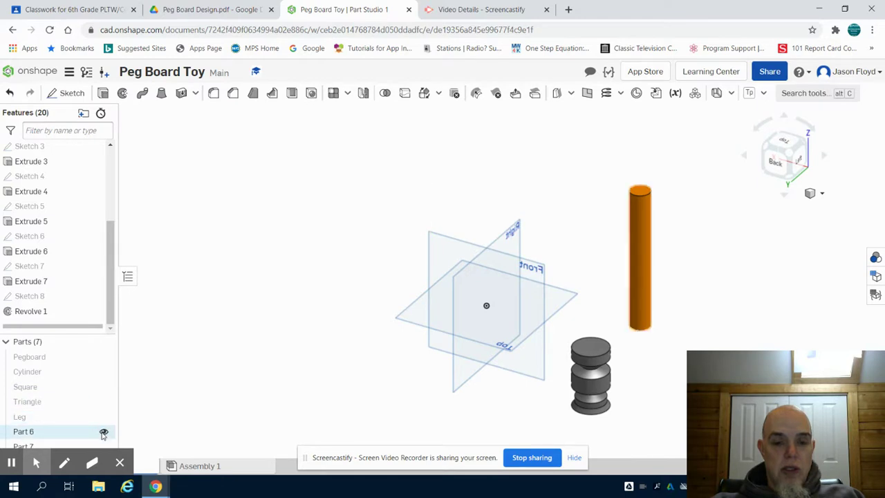
{"action": "left_click", "coordinate": [104, 431]}
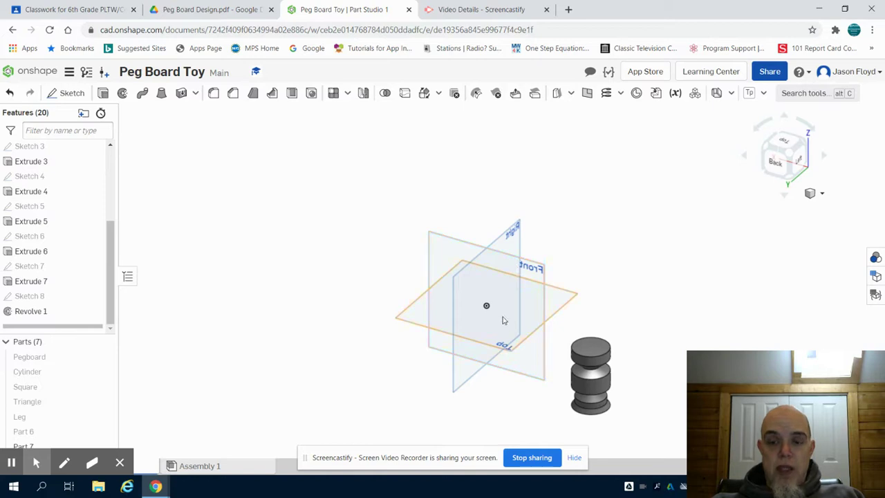
- Create Plane 1 offset 0.875 from the Front plane
{"action": "left_click", "coordinate": [587, 94]}
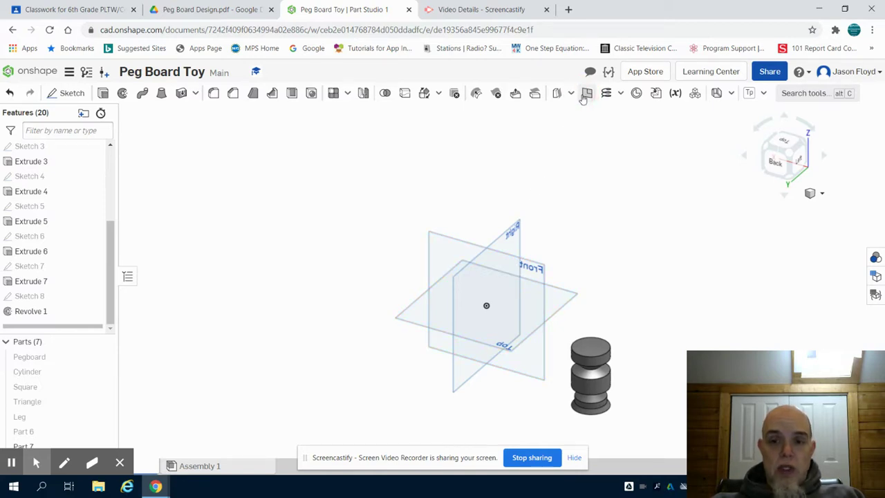
{"action": "left_click", "coordinate": [533, 298]}
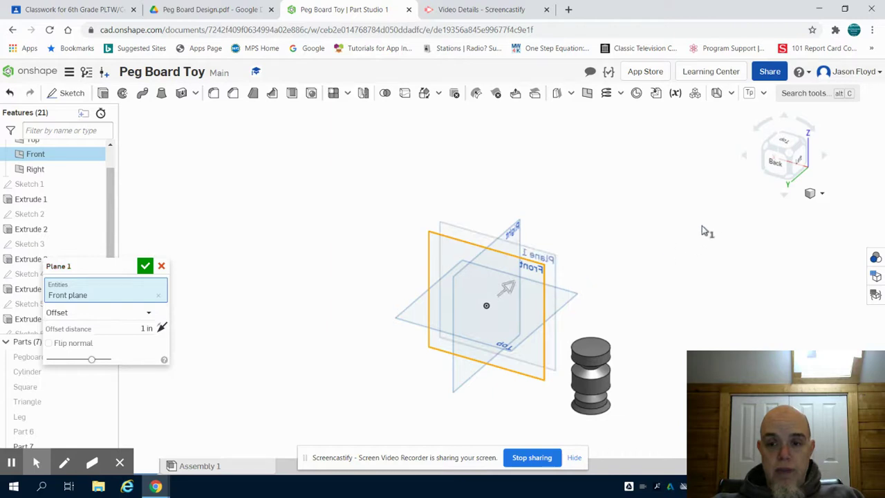
{"action": "left_click", "coordinate": [138, 326]}
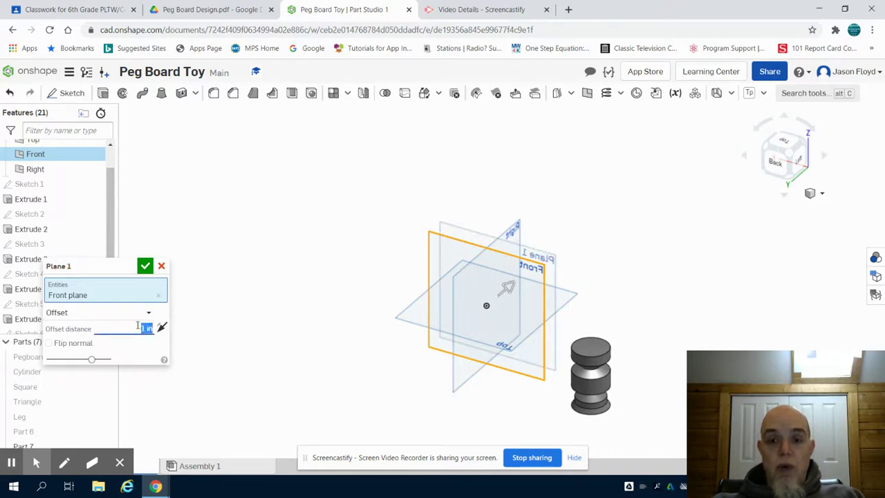
{"action": "key", "text": "BackSpace"}
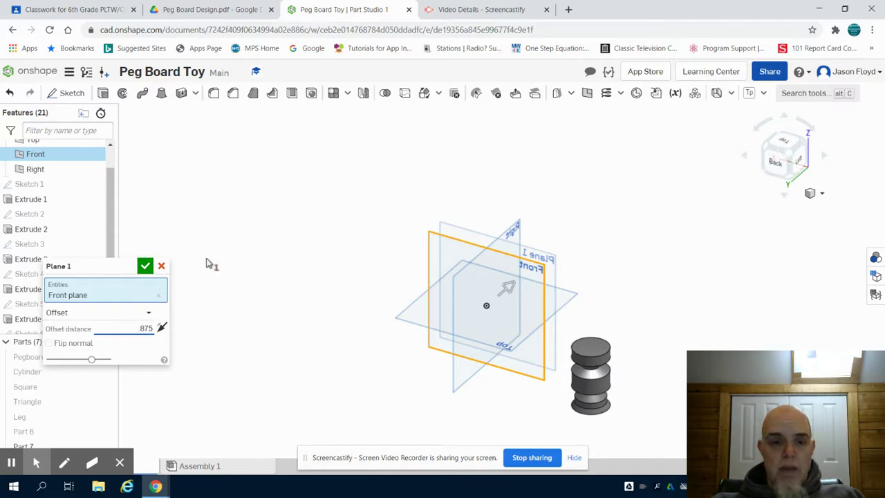
{"action": "right_click_drag", "start_coordinate": [658, 238], "coordinate": [615, 247]}
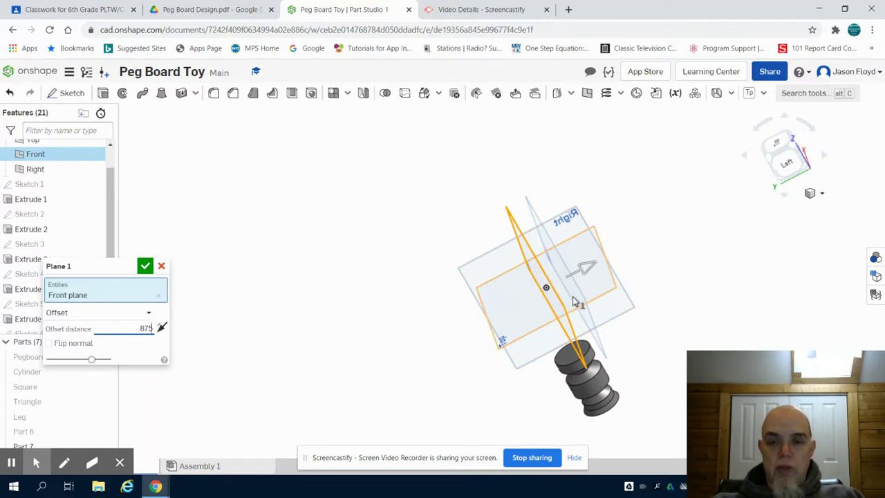
{"action": "left_click", "coordinate": [143, 268]}
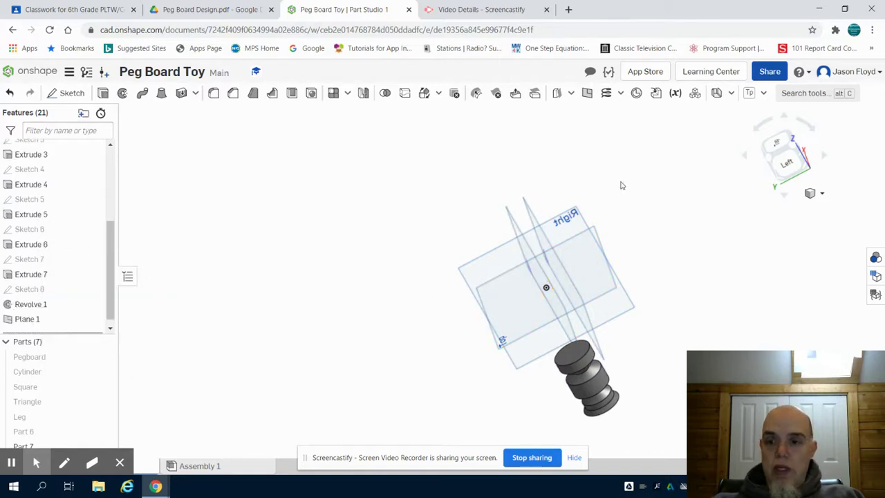
- Check Plane 1 from Left and isometric views, then start Sketch 9
{"action": "left_click", "coordinate": [790, 151]}
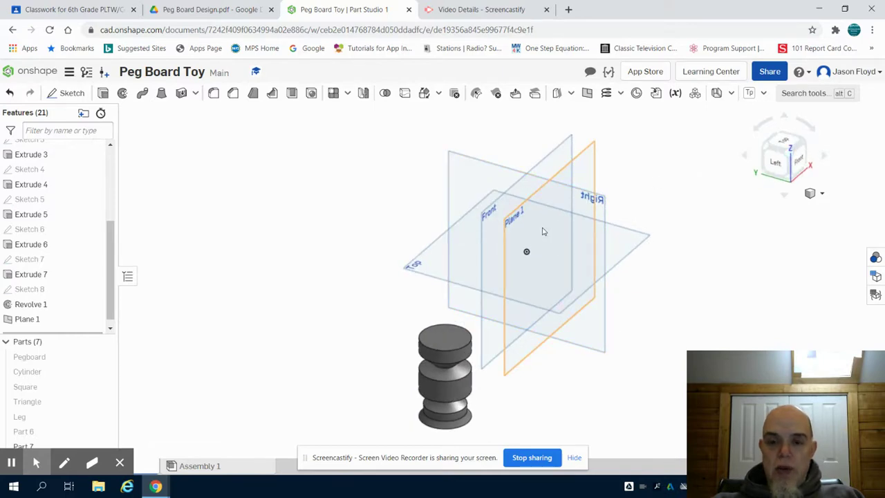
{"action": "left_click", "coordinate": [775, 161]}
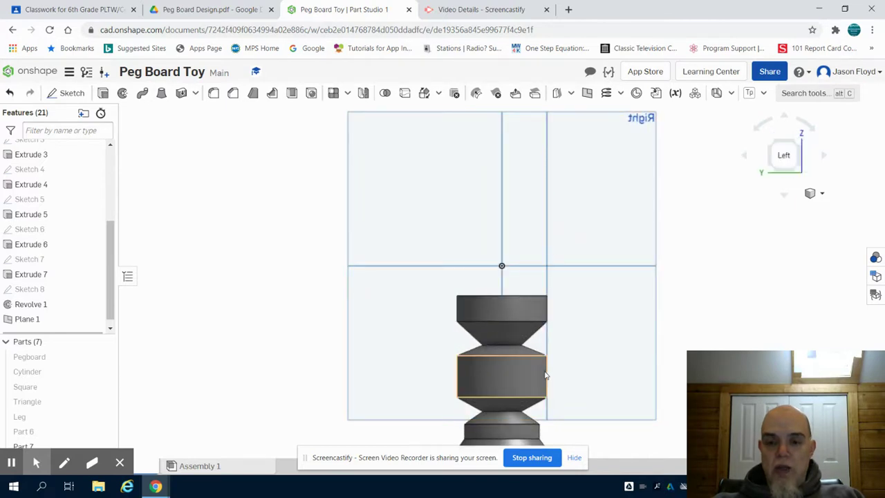
{"action": "right_click", "coordinate": [800, 144]}
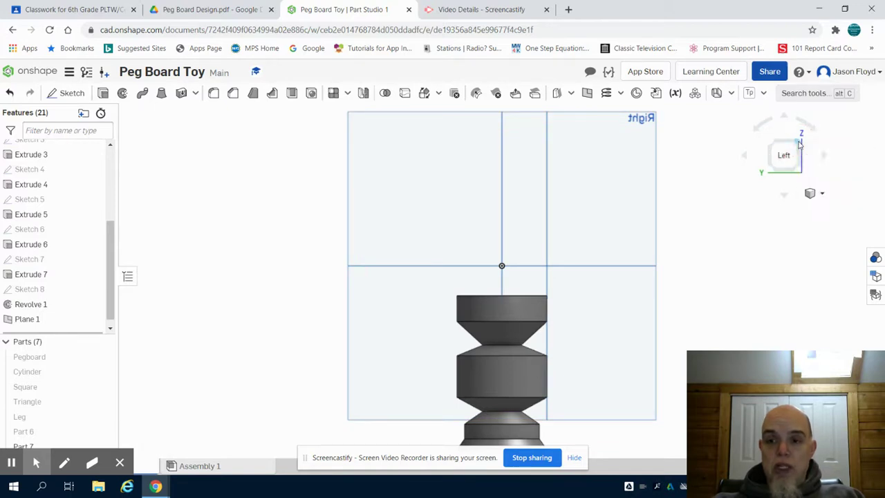
{"action": "left_click", "coordinate": [790, 144]}
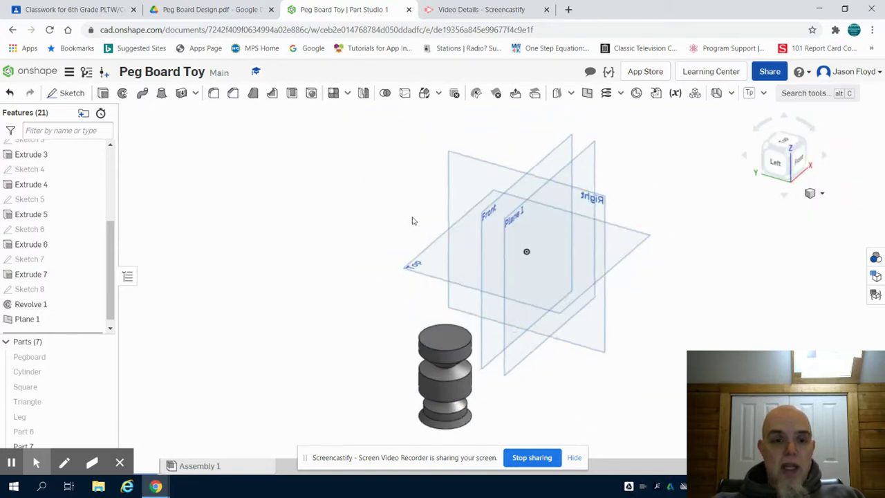
{"action": "left_click", "coordinate": [69, 92]}
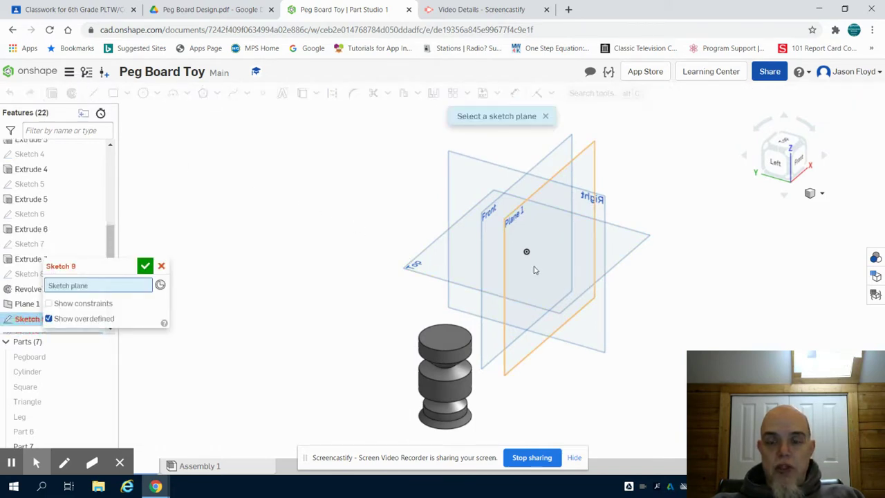
- Put Sketch 9 on Plane 1, viewed normal and zoomed out, ready for a centre-point circle
{"action": "left_click", "coordinate": [534, 270]}
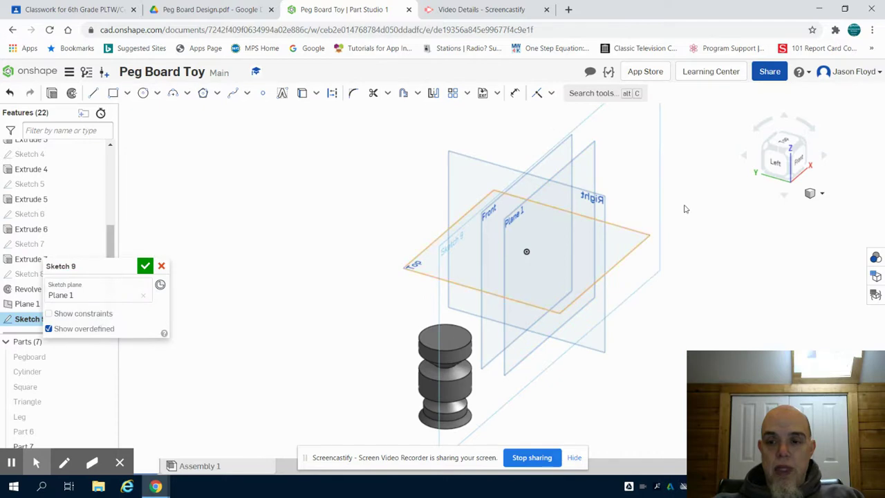
{"action": "left_click_drag", "start_coordinate": [795, 159], "coordinate": [682, 232]}
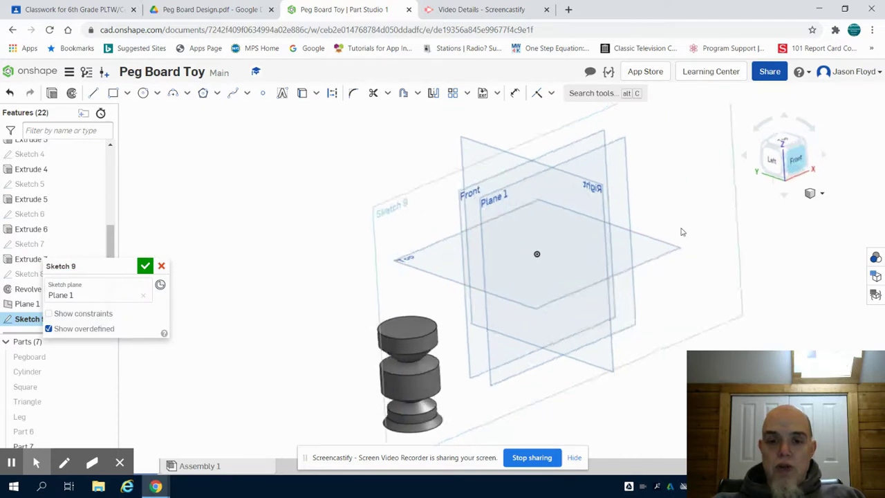
{"action": "key", "text": "n"}
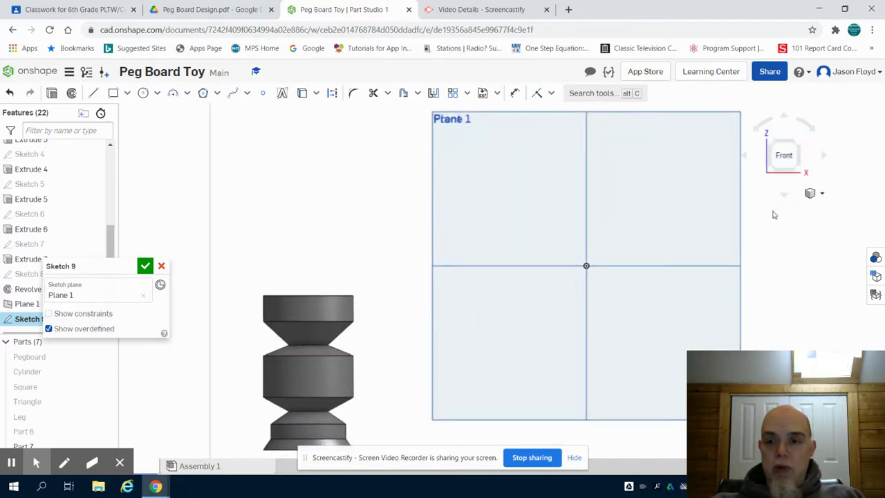
{"action": "right_click_drag", "start_coordinate": [774, 235], "coordinate": [845, 239]}
{"action": "right_click_drag", "start_coordinate": [791, 263], "coordinate": [760, 273]}
{"action": "left_click", "coordinate": [785, 159]}
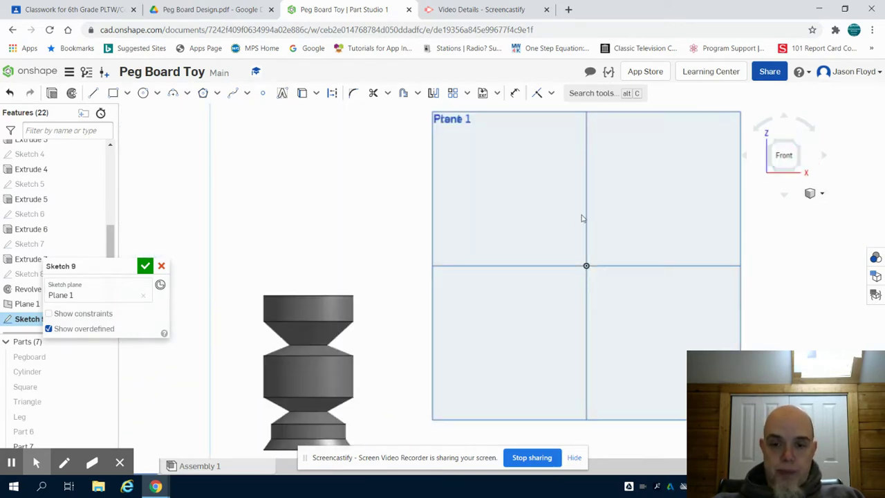
{"action": "scroll", "coordinate": [567, 242], "scroll_direction": "down", "scroll_amount": 3}
{"action": "scroll", "coordinate": [562, 245], "scroll_direction": "up", "scroll_amount": 1}
{"action": "scroll", "coordinate": [562, 242], "scroll_direction": "down", "scroll_amount": 1}
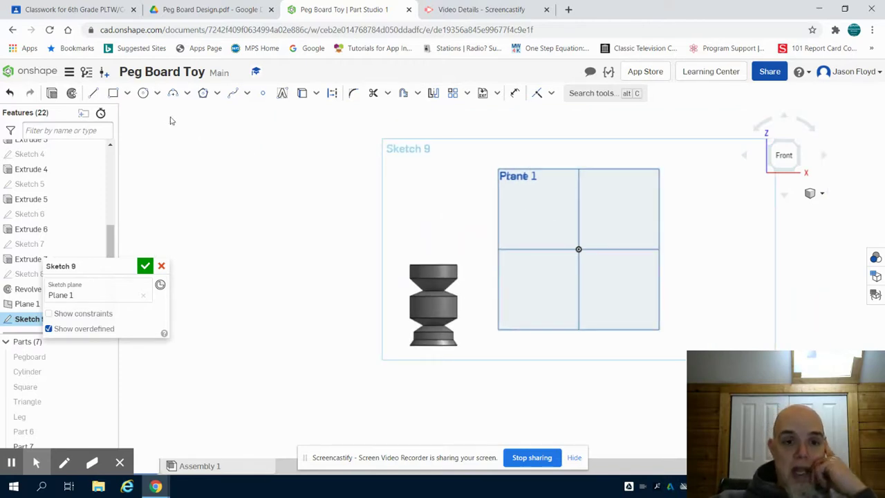
{"action": "left_click", "coordinate": [143, 92]}
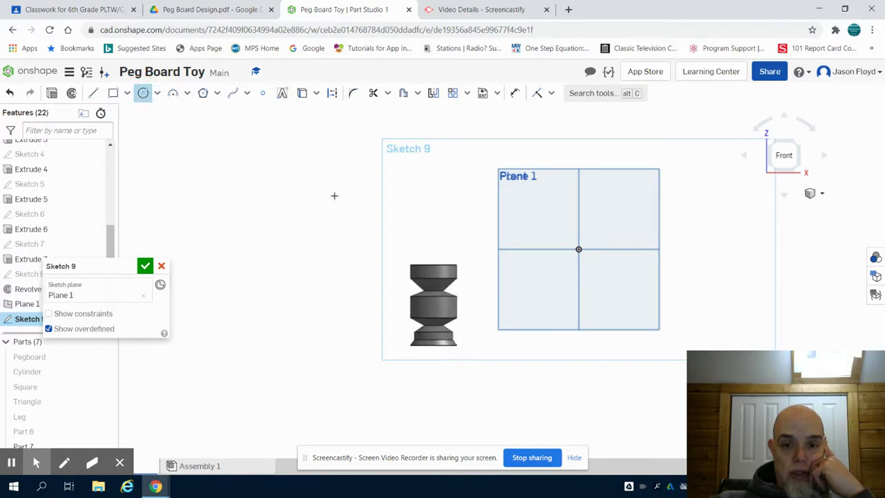
- Draw a circle of diameter 1 centred on the peg's middle section
{"action": "scroll", "coordinate": [439, 301], "scroll_direction": "up", "scroll_amount": 3}
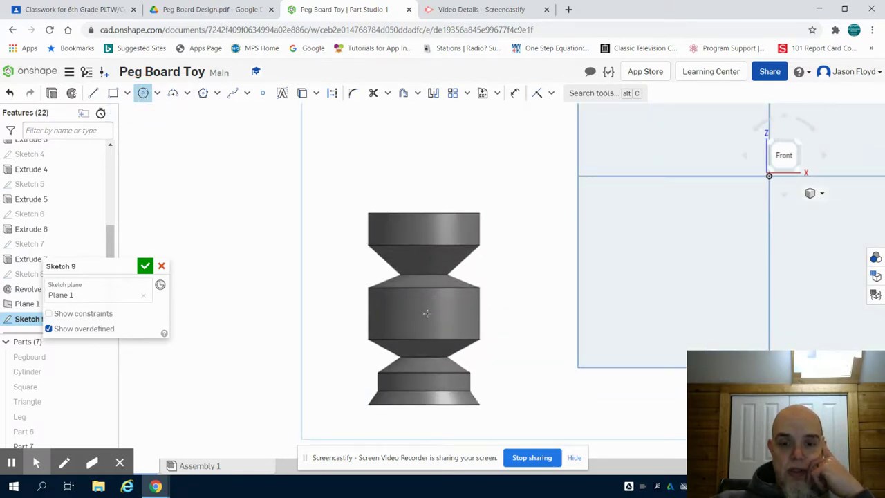
{"action": "left_click", "coordinate": [427, 312]}
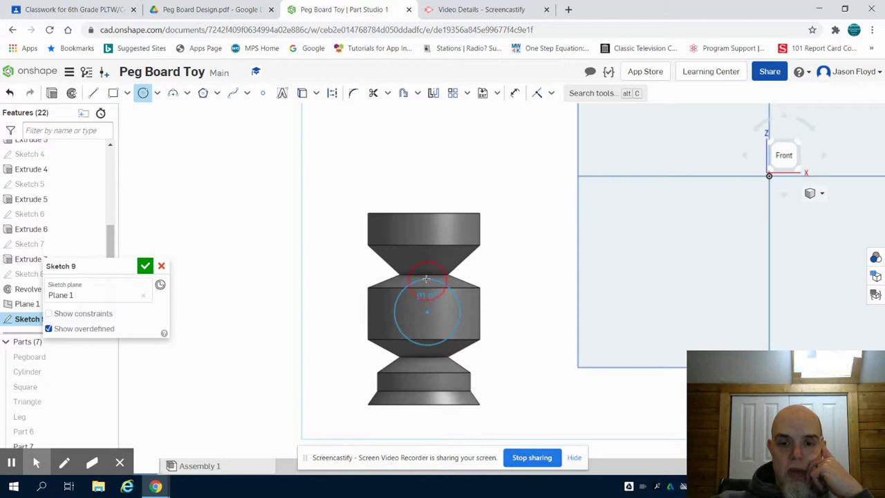
{"action": "left_click", "coordinate": [426, 279]}
{"action": "type", "text": "1"}
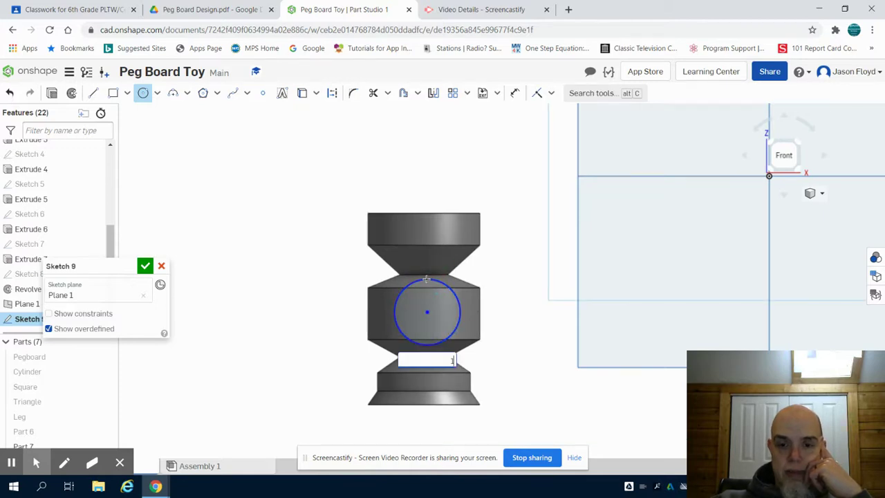
{"action": "key", "text": "Return"}
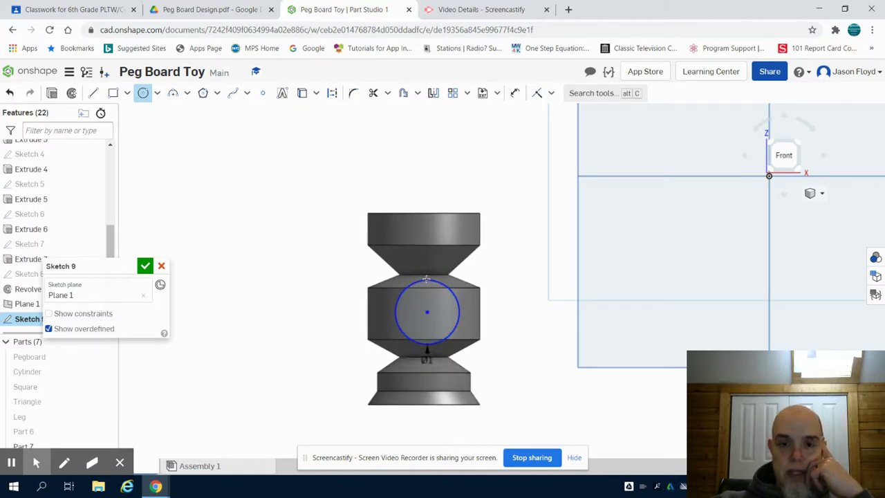
{"action": "key", "text": "Escape"}
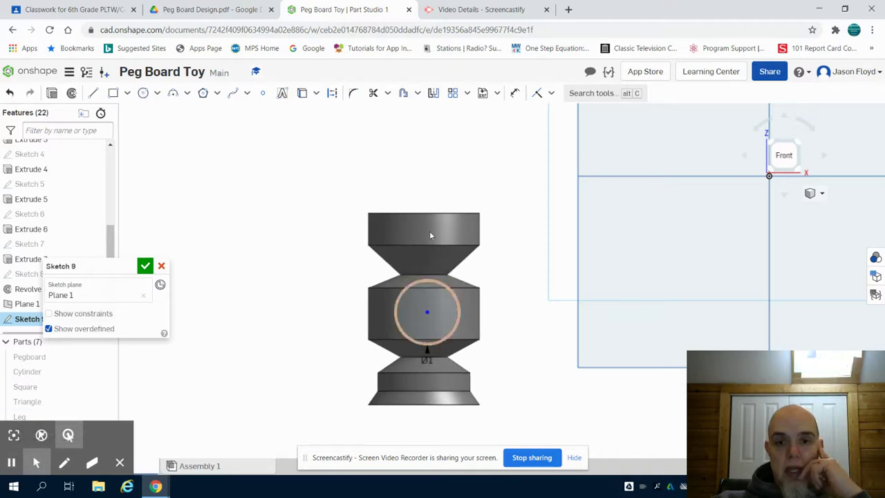
- Dimension the circle centre 1.5 below the top edge and finish Sketch 9
{"action": "left_click", "coordinate": [514, 95]}
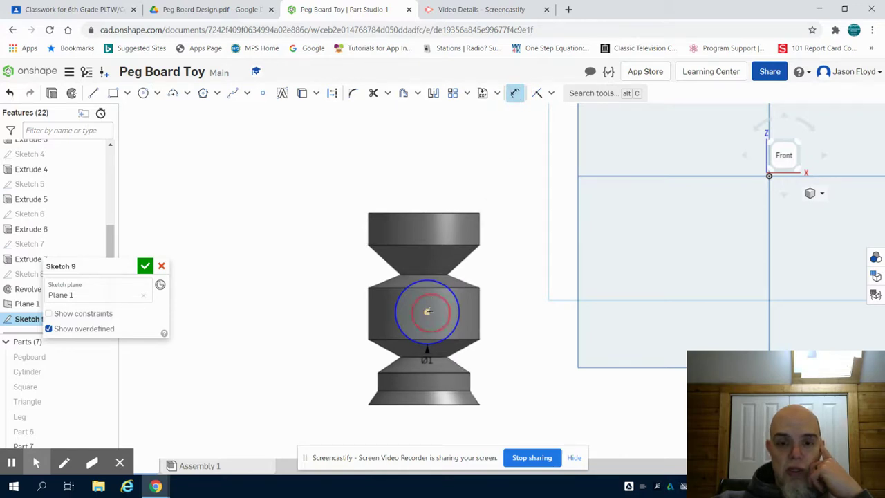
{"action": "left_click", "coordinate": [425, 214]}
{"action": "left_click", "coordinate": [428, 312]}
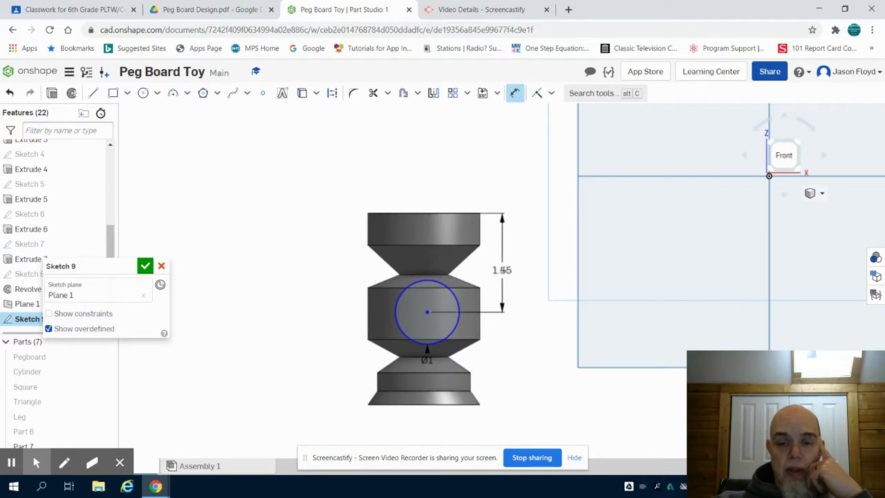
{"action": "left_click", "coordinate": [514, 275]}
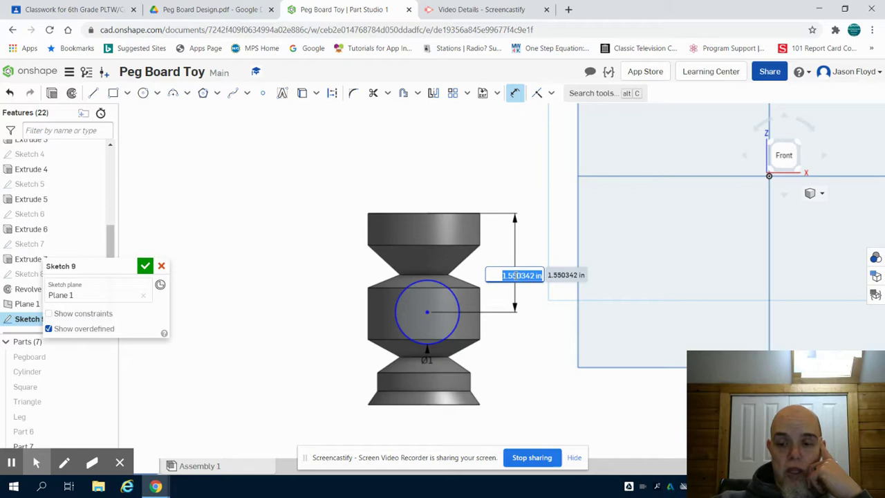
{"action": "type", "text": "1.5"}
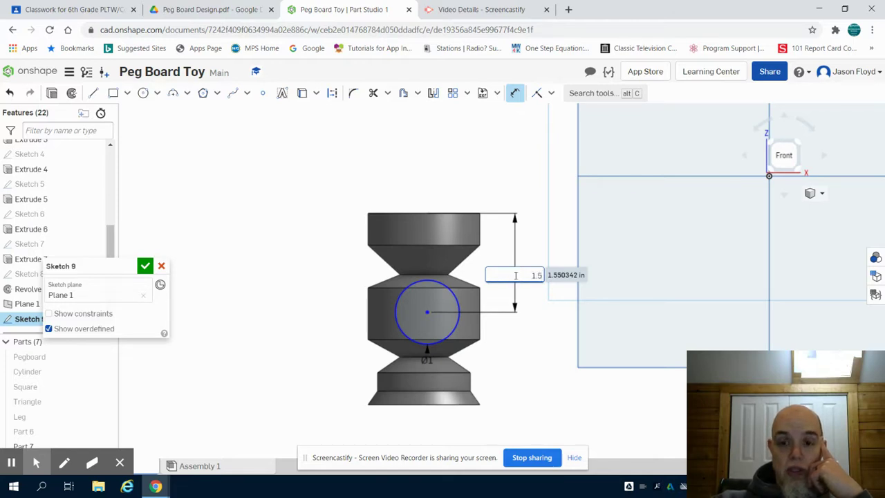
{"action": "type", "text": ".65"}
{"action": "key", "text": "Return"}
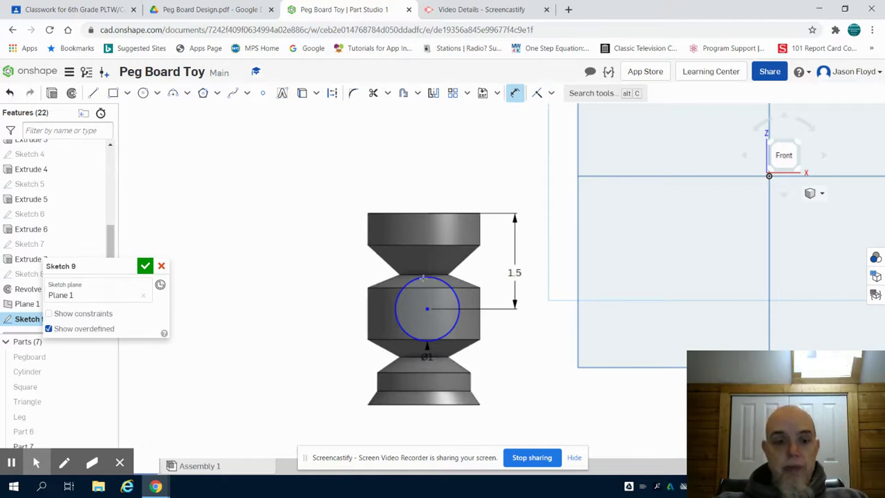
{"action": "left_click", "coordinate": [52, 92]}
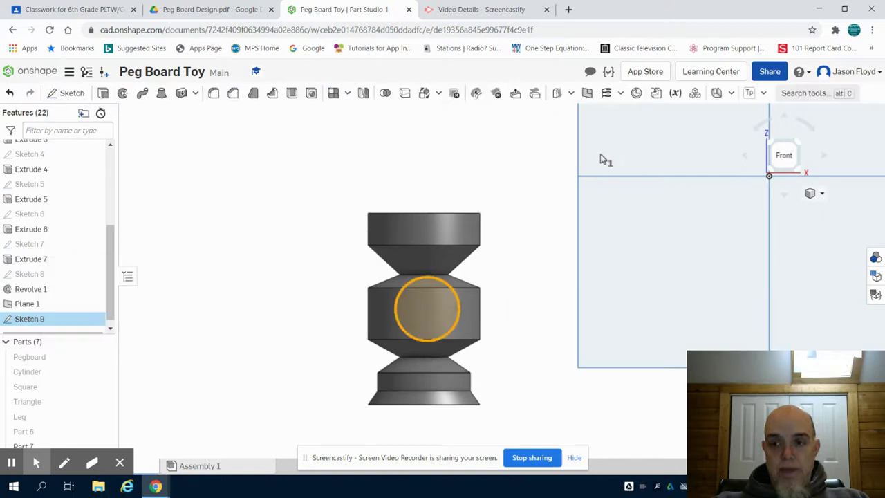
- Remove-extrude the circle 0.875 in deep as Extrude 8 and inspect the hole
{"action": "key", "text": "shift+e"}
{"action": "left_click", "coordinate": [802, 146]}
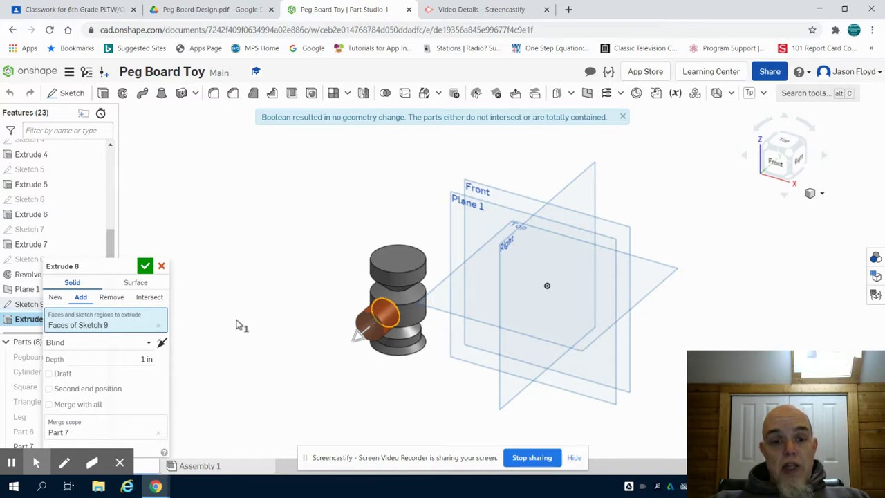
{"action": "left_click", "coordinate": [147, 357]}
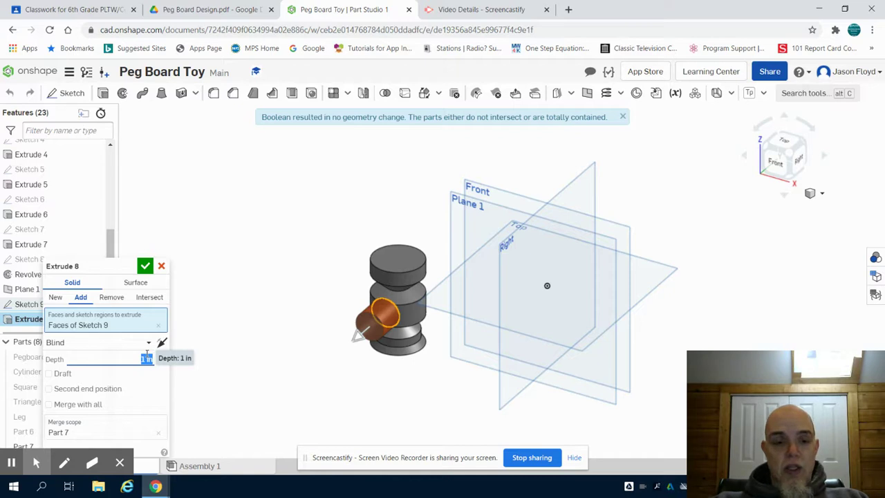
{"action": "left_click", "coordinate": [112, 298]}
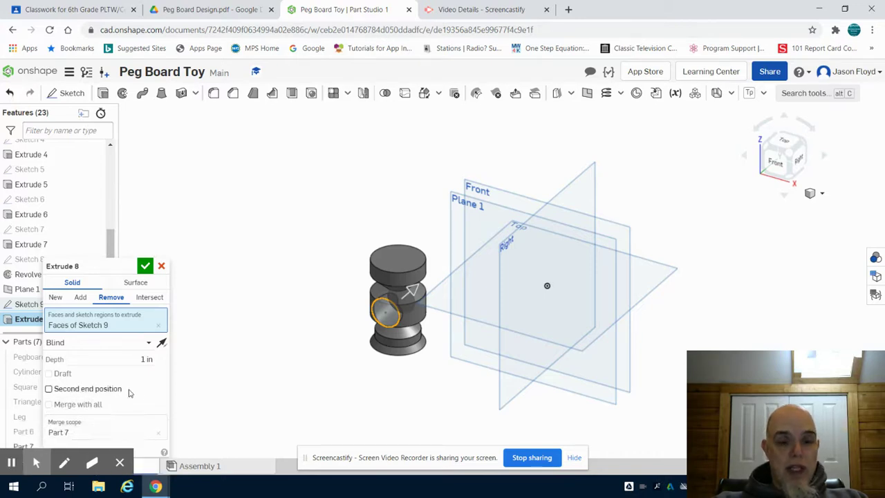
{"action": "left_click", "coordinate": [147, 359]}
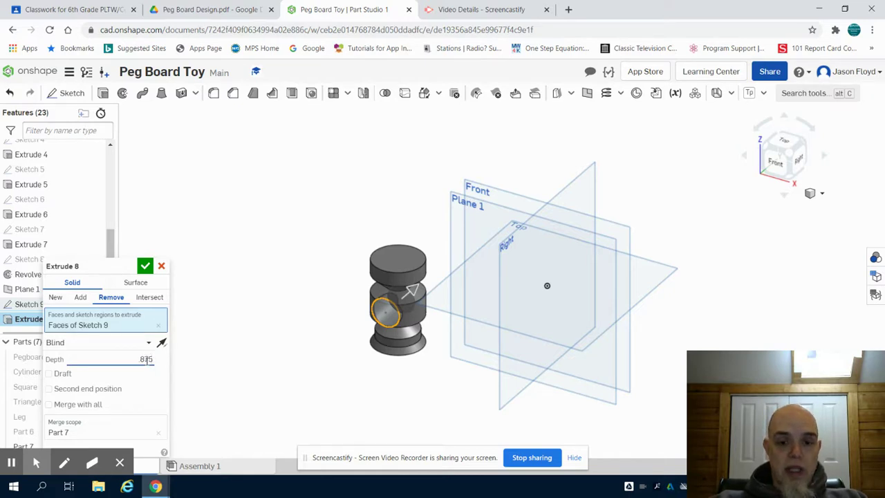
{"action": "type", "text": ".875"}
{"action": "key", "text": "Return"}
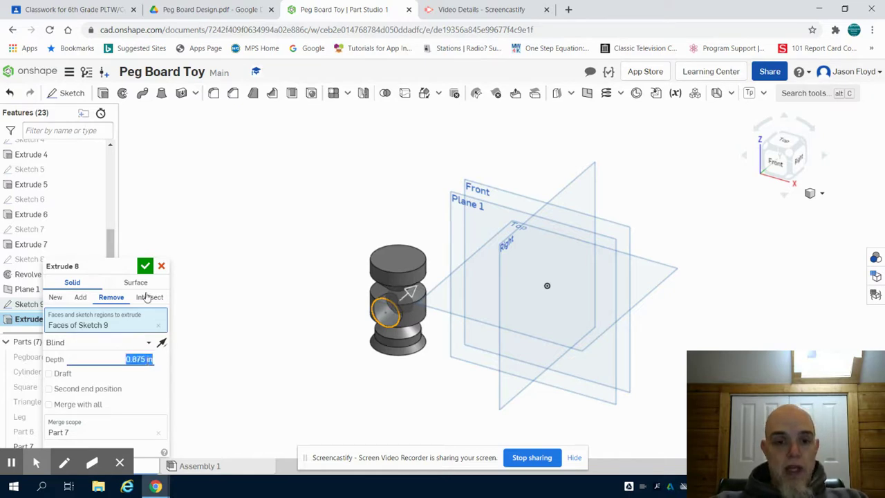
{"action": "left_click", "coordinate": [145, 265]}
{"action": "right_click_drag", "start_coordinate": [274, 339], "coordinate": [328, 337]}
{"action": "right_click_drag", "start_coordinate": [320, 340], "coordinate": [302, 340]}
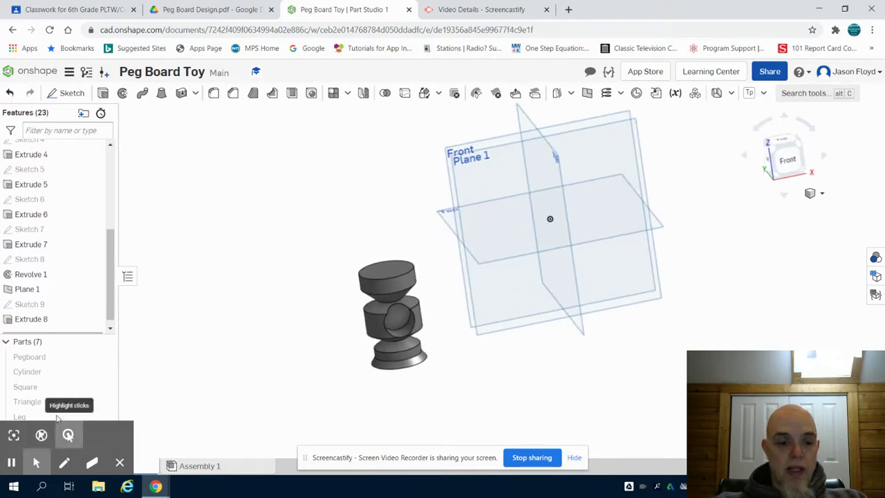
- Show Pegboard, Cylinder, Square, Triangle, Leg and Part 6 again
{"action": "left_click", "coordinate": [103, 357]}
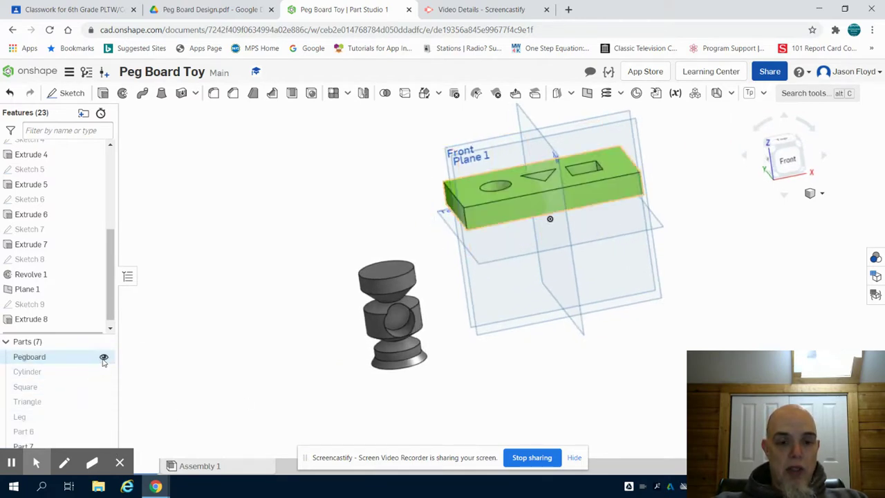
{"action": "left_click", "coordinate": [104, 371]}
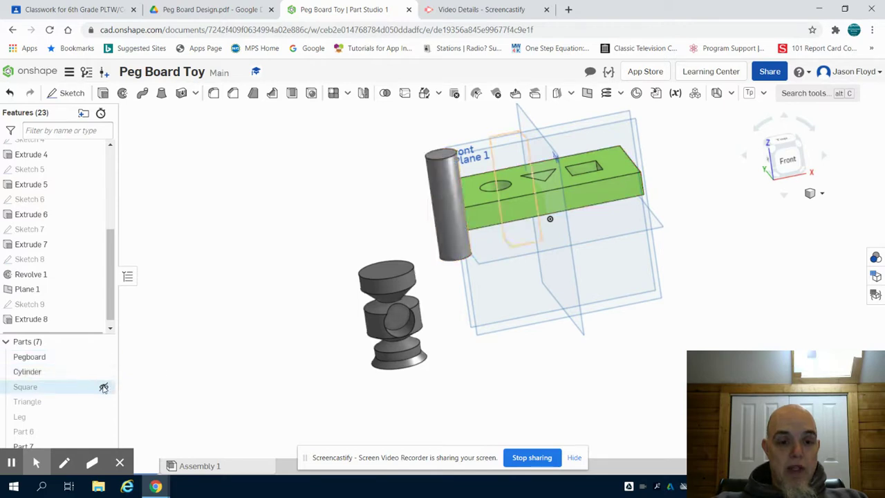
{"action": "left_click", "coordinate": [104, 387]}
{"action": "left_click", "coordinate": [104, 401]}
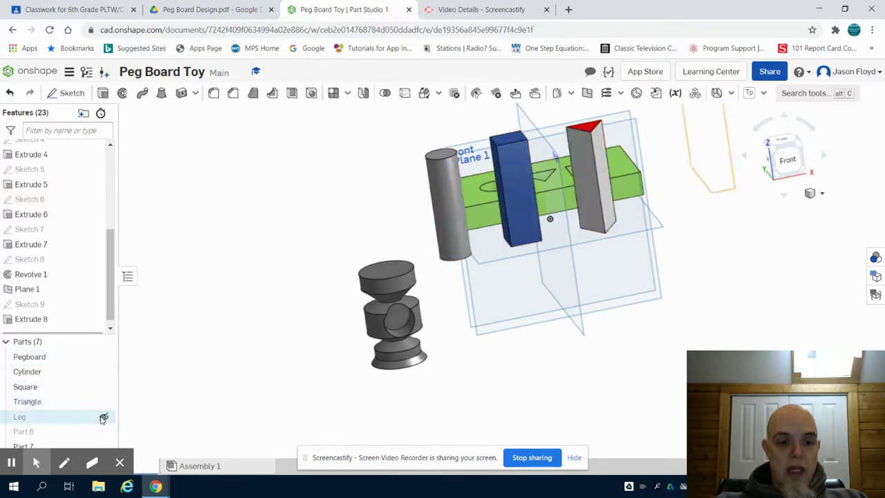
{"action": "left_click", "coordinate": [103, 417]}
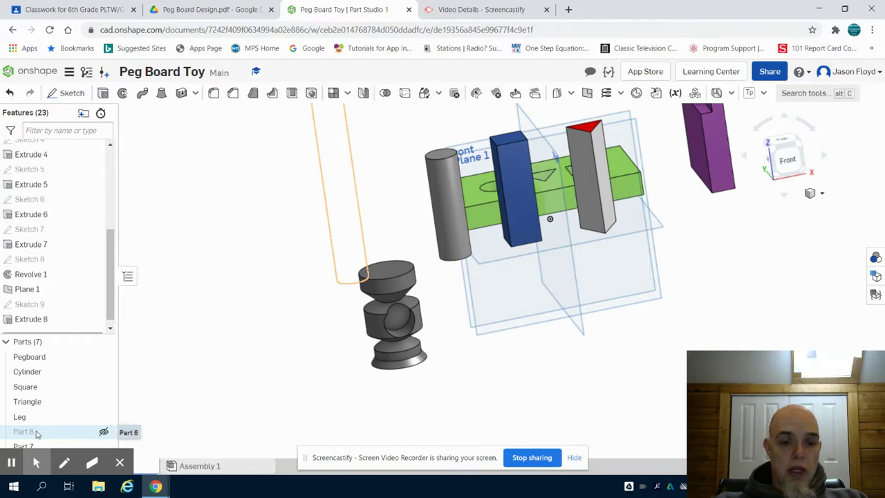
{"action": "left_click", "coordinate": [104, 432]}
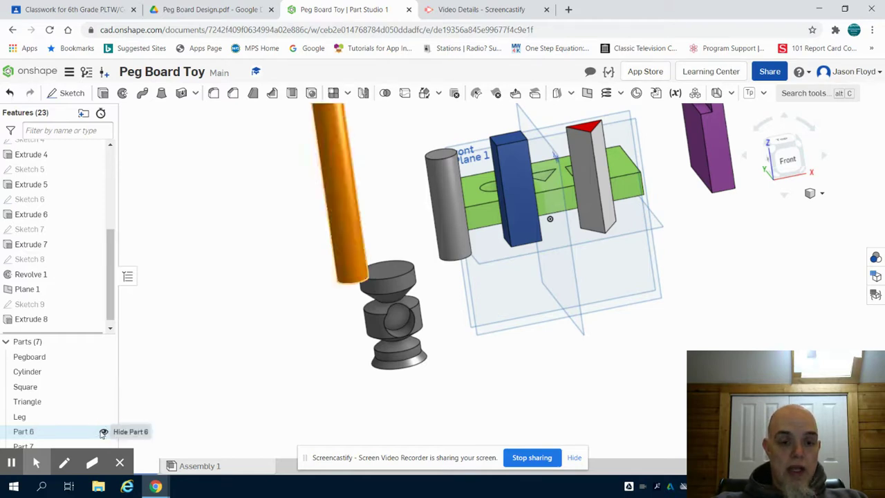
- Rename Part 6 to Handle
{"action": "right_click", "coordinate": [38, 432]}
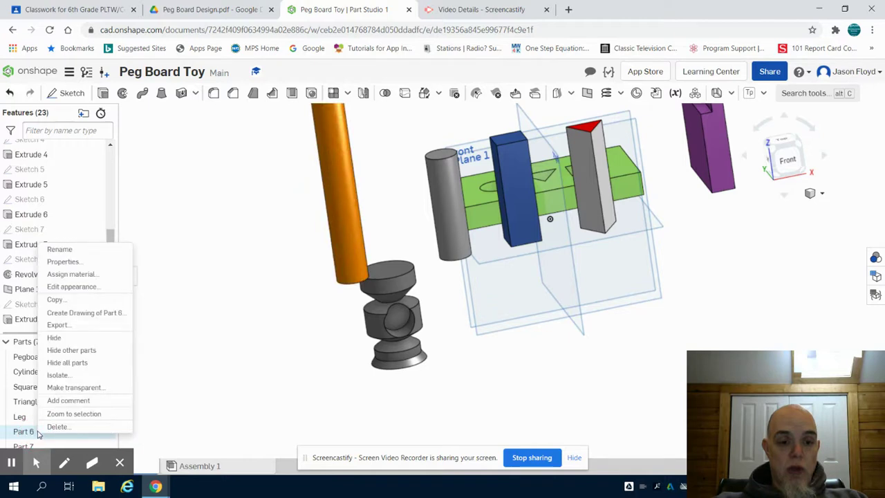
{"action": "left_click", "coordinate": [73, 249]}
{"action": "type", "text": "Han"}
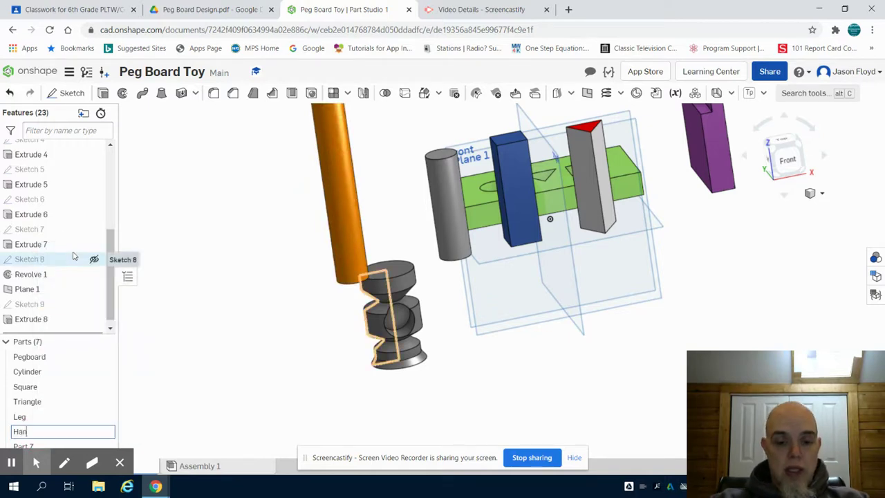
{"action": "type", "text": "dle"}
{"action": "key", "text": "Return"}
- Rename Part 7 to Mallet Head
{"action": "right_click", "coordinate": [38, 445]}
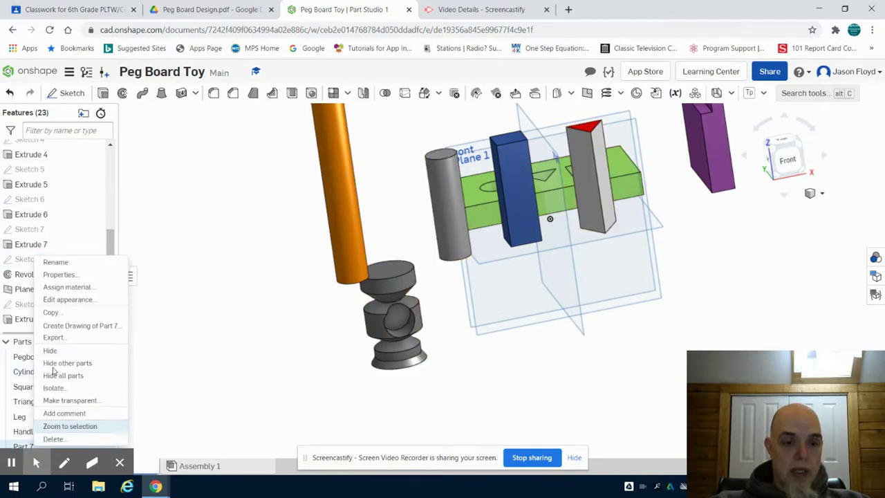
{"action": "left_click", "coordinate": [57, 262]}
{"action": "type", "text": "Mallet Head"}
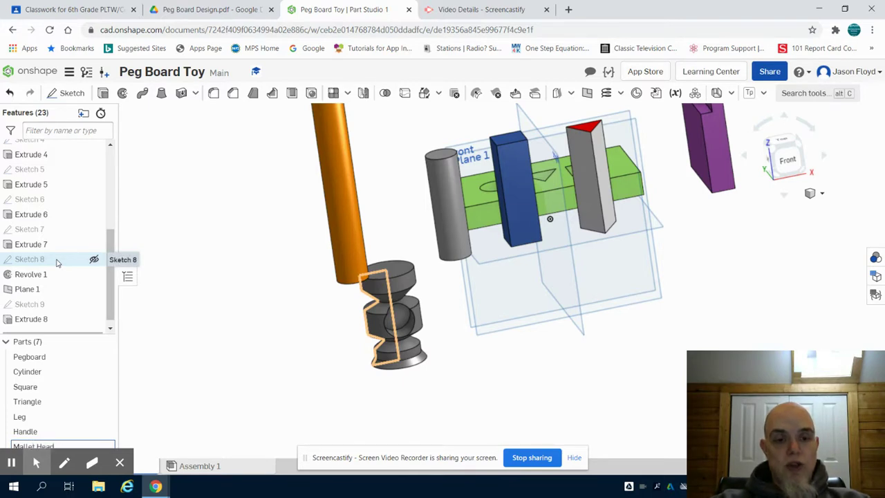
{"action": "key", "text": "Return"}
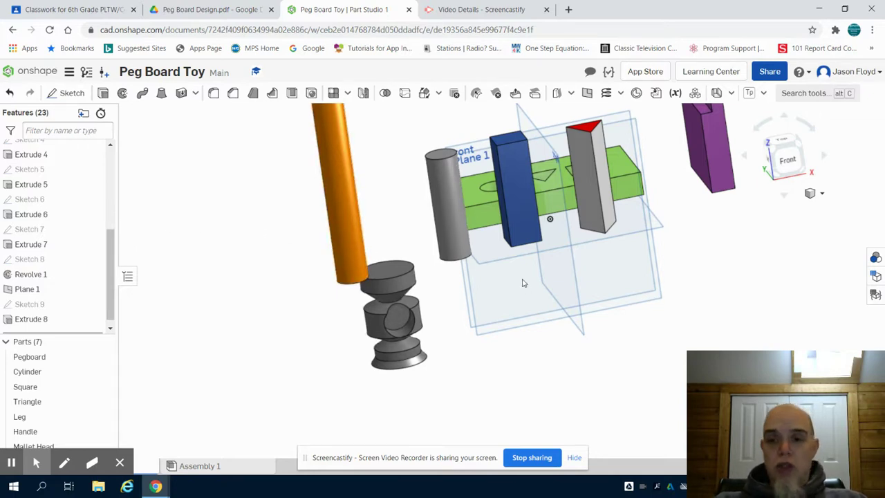
- Switch to an isometric view showing all seven parts
{"action": "left_click", "coordinate": [778, 152]}
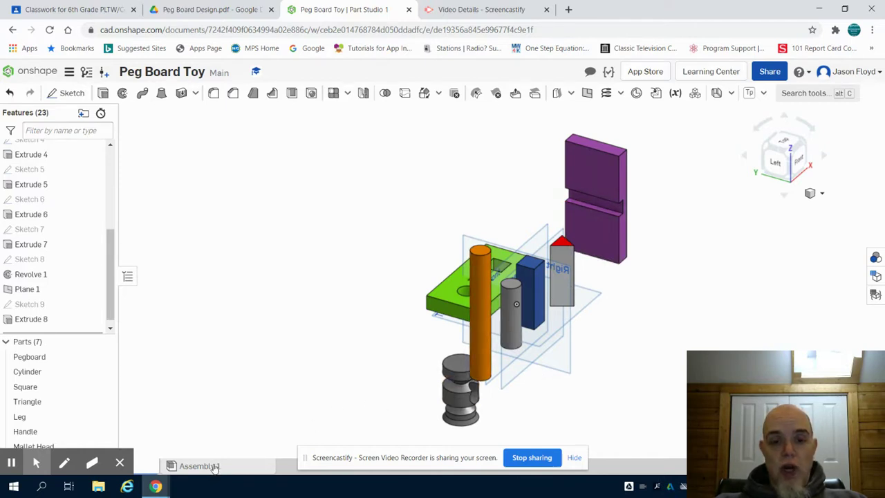
{"action": "mouse_move", "coordinate": [215, 468]}
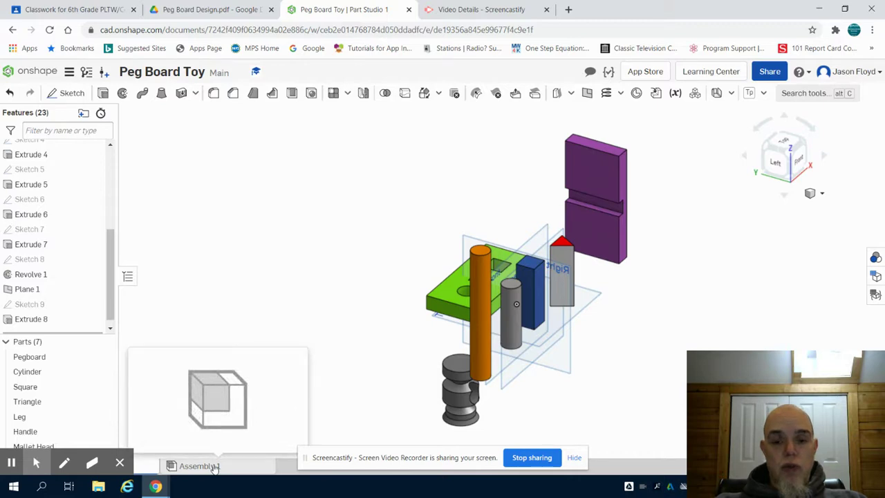